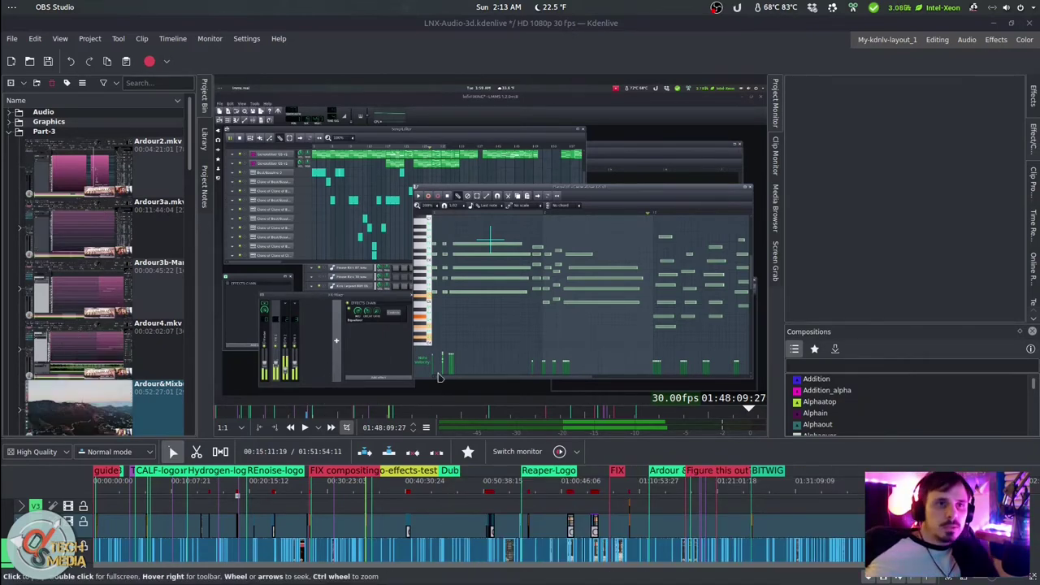
Step: Park the playhead at about 00:45 and zoom in on the densely cut LMMS-A clips
{"action": "left_click", "coordinate": [815, 514]}
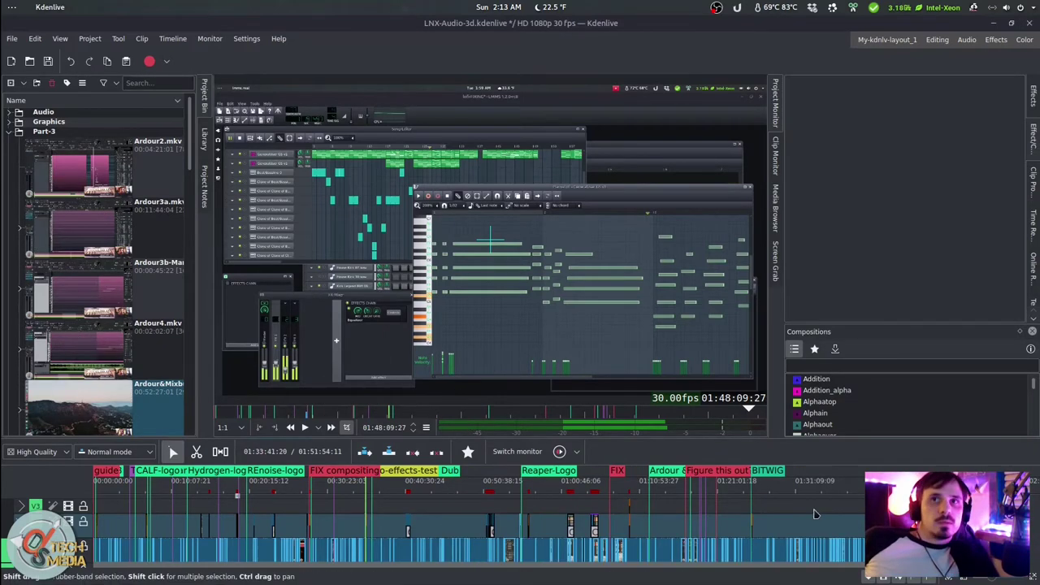
{"action": "left_click", "coordinate": [439, 491]}
{"action": "scroll", "coordinate": [429, 530], "scroll_direction": "down", "scroll_amount": 1}
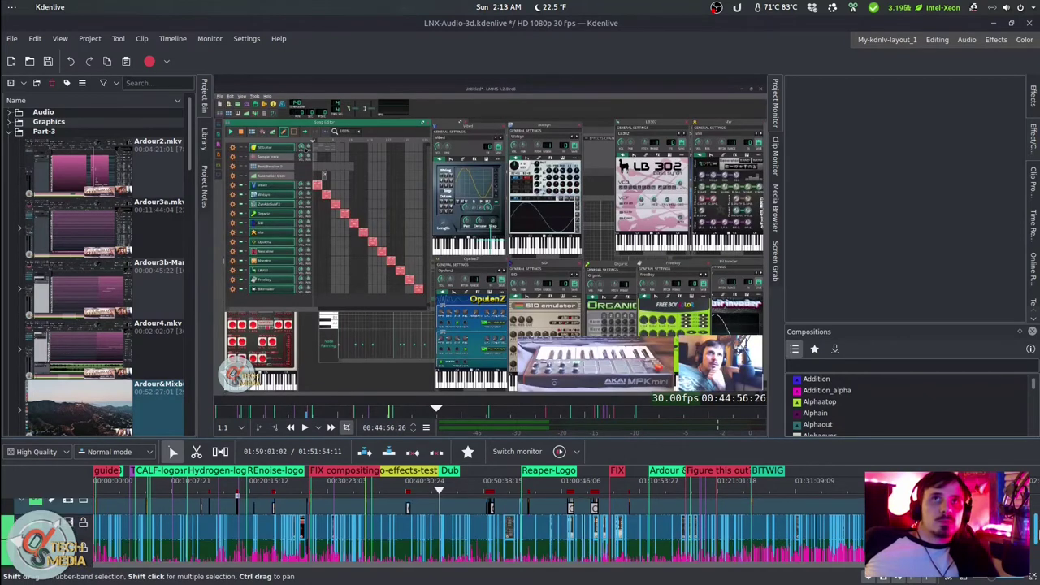
{"action": "scroll", "coordinate": [512, 508], "scroll_direction": "down", "scroll_amount": 1}
{"action": "scroll", "coordinate": [502, 504], "scroll_direction": "up", "scroll_amount": 1}
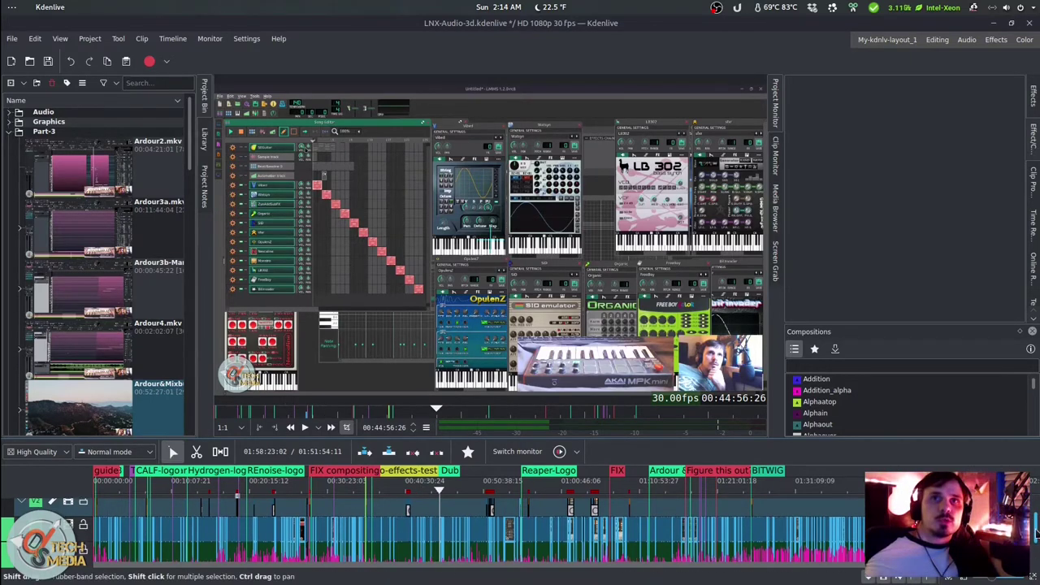
{"action": "scroll", "coordinate": [1035, 528], "scroll_direction": "down", "scroll_amount": 1}
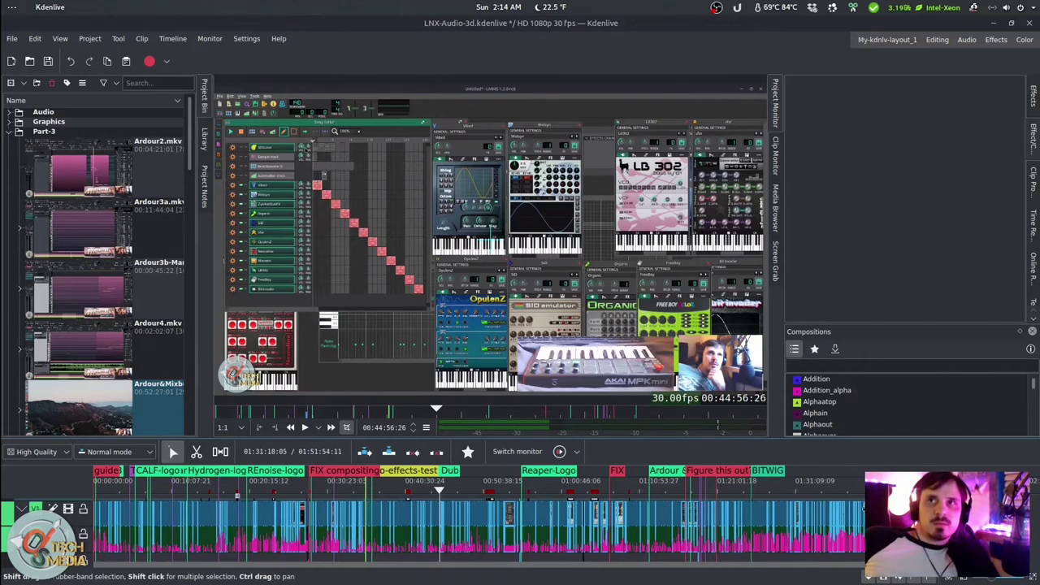
{"action": "left_click", "coordinate": [923, 480]}
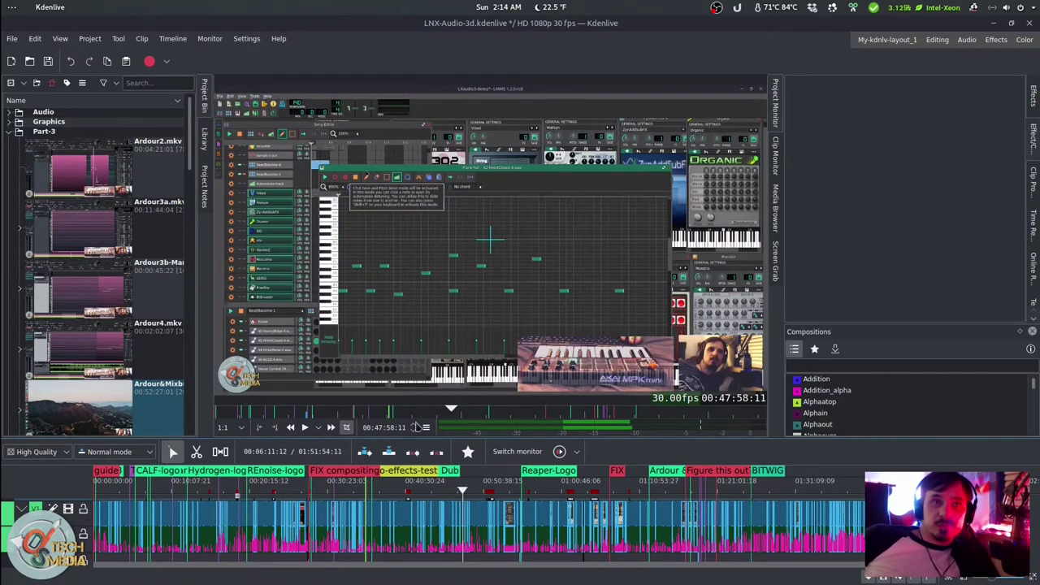
{"action": "left_click", "coordinate": [443, 491]}
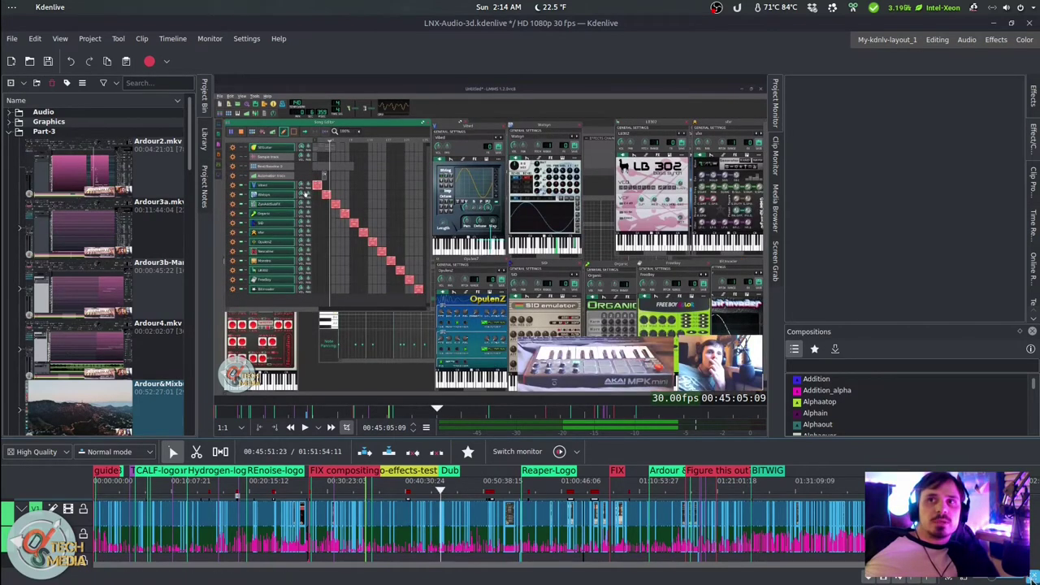
{"action": "key", "text": "ctrl+plus"}
{"action": "key", "text": "ctrl+plus"}
{"action": "key", "text": "ctrl+plus"}
{"action": "key", "text": "ctrl+plus"}
{"action": "key", "text": "ctrl+plus"}
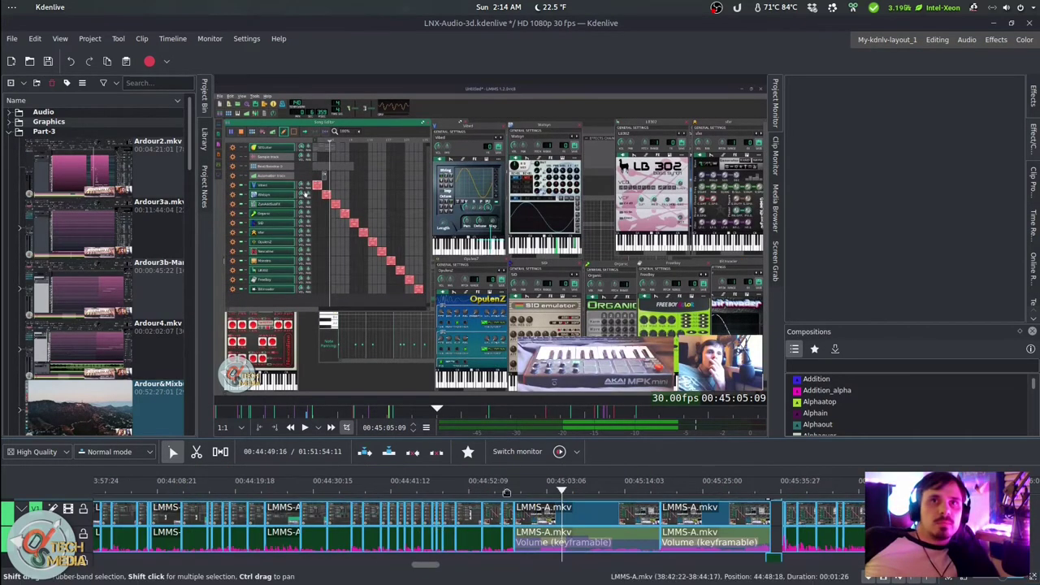
Step: Enlarge the timeline panel and zoom out three steps to show roughly 00:32–00:52
{"action": "left_click_drag", "start_coordinate": [451, 431], "coordinate": [451, 381]}
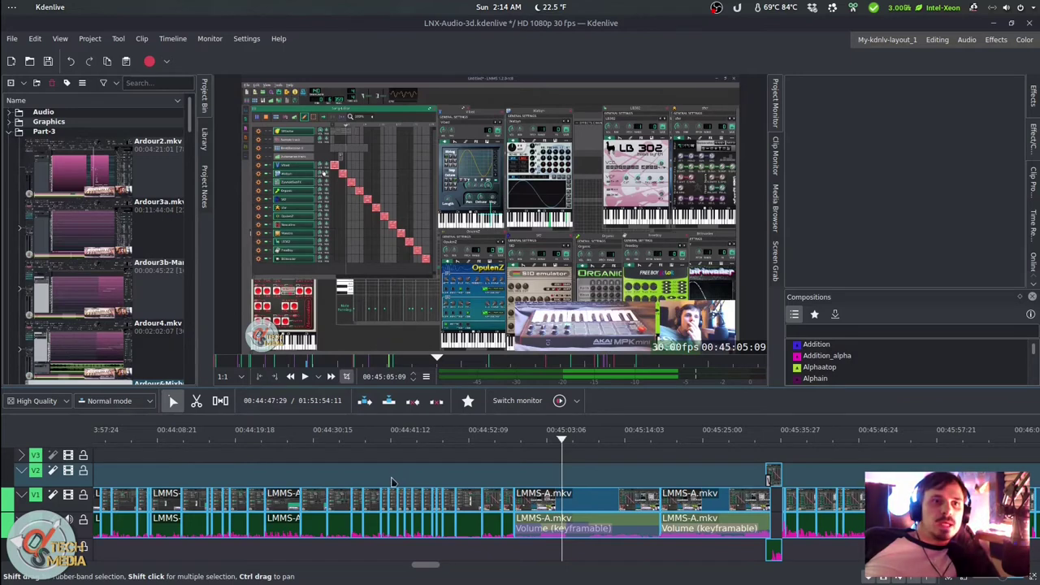
{"action": "scroll", "coordinate": [390, 481], "scroll_direction": "down", "scroll_amount": 3}
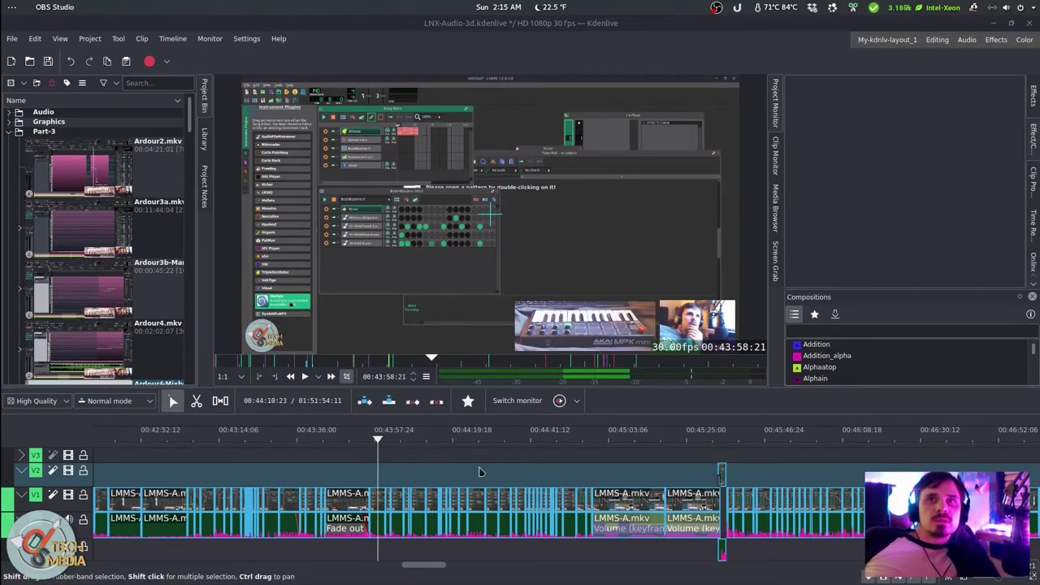
{"action": "left_click", "coordinate": [963, 580]}
{"action": "key", "text": "ctrl+minus"}
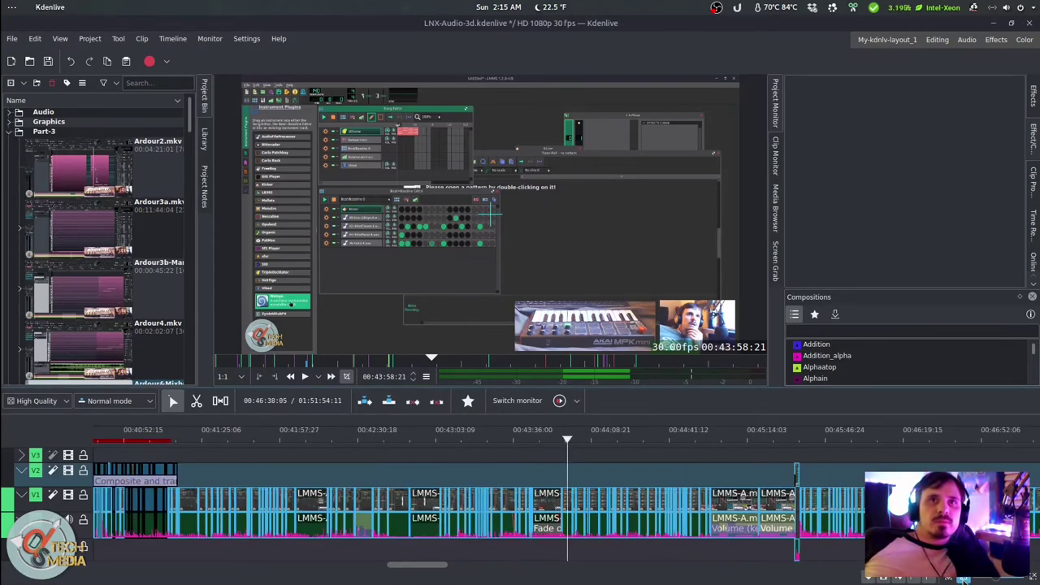
{"action": "key", "text": "ctrl+minus"}
{"action": "key", "text": "ctrl+minus"}
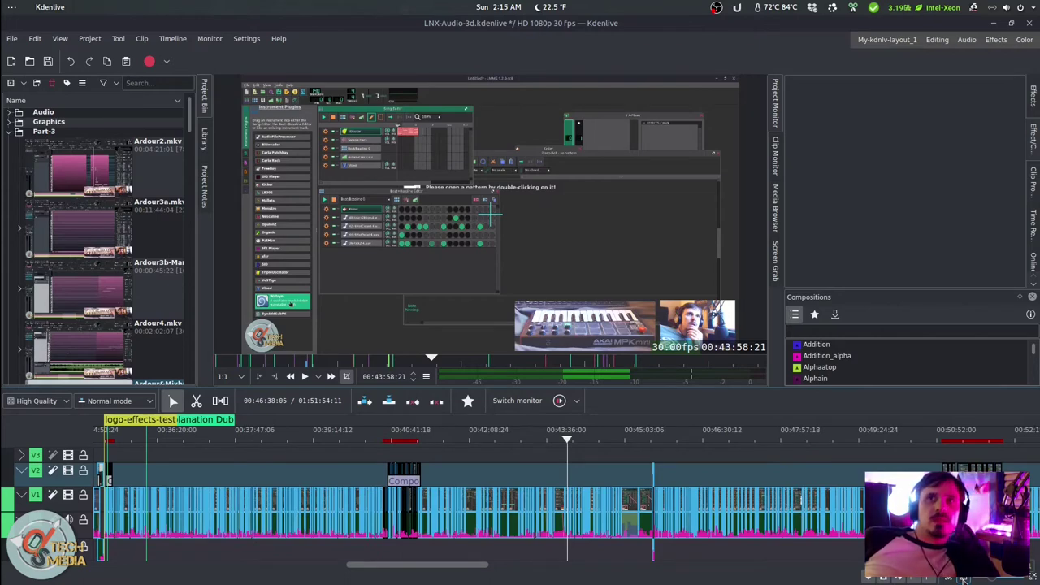
{"action": "key", "text": "ctrl+minus"}
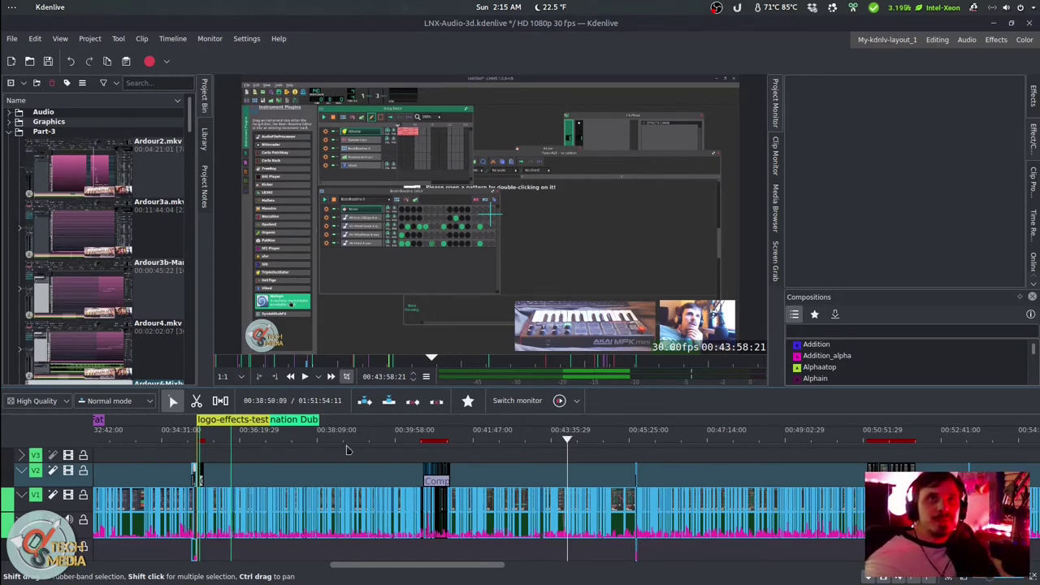
Step: Scroll through the Project Bin clips to reach the Project Notes to-do list
{"action": "scroll", "coordinate": [65, 284], "scroll_direction": "down", "scroll_amount": 12}
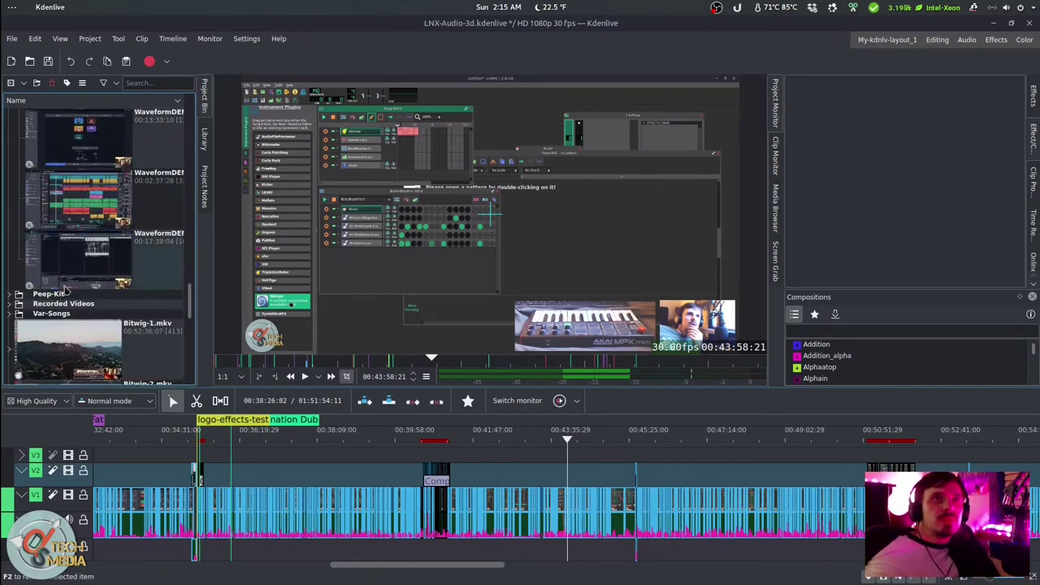
{"action": "scroll", "coordinate": [65, 288], "scroll_direction": "up", "scroll_amount": 10}
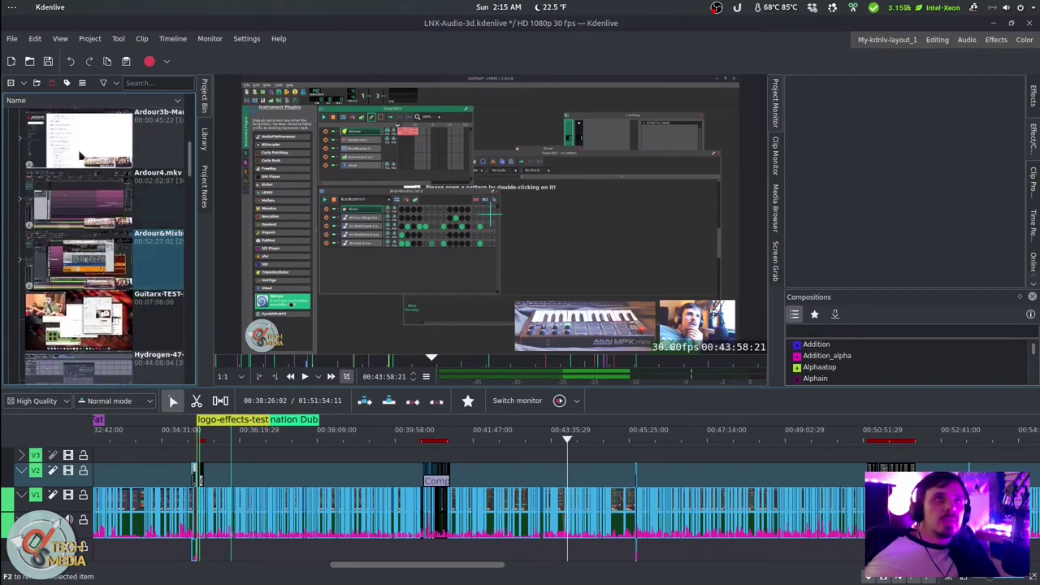
{"action": "scroll", "coordinate": [85, 187], "scroll_direction": "down", "scroll_amount": 5}
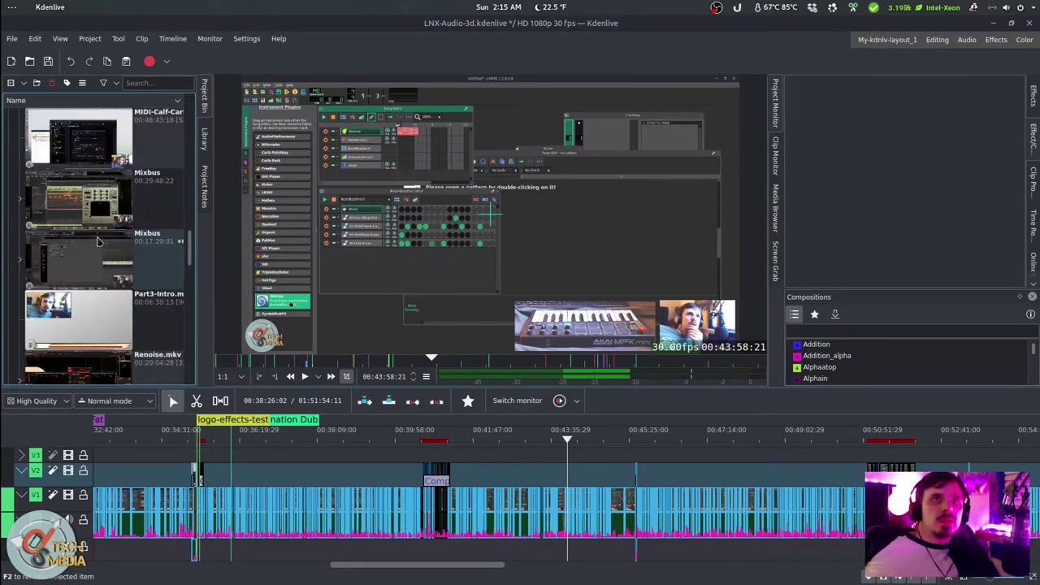
{"action": "scroll", "coordinate": [97, 242], "scroll_direction": "up", "scroll_amount": 8}
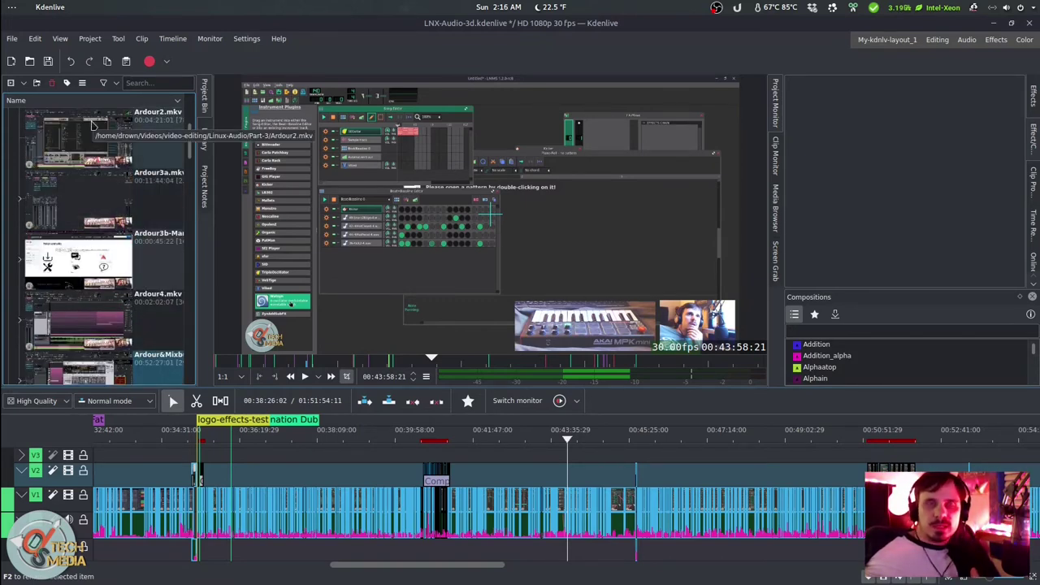
{"action": "scroll", "coordinate": [96, 161], "scroll_direction": "up", "scroll_amount": 2}
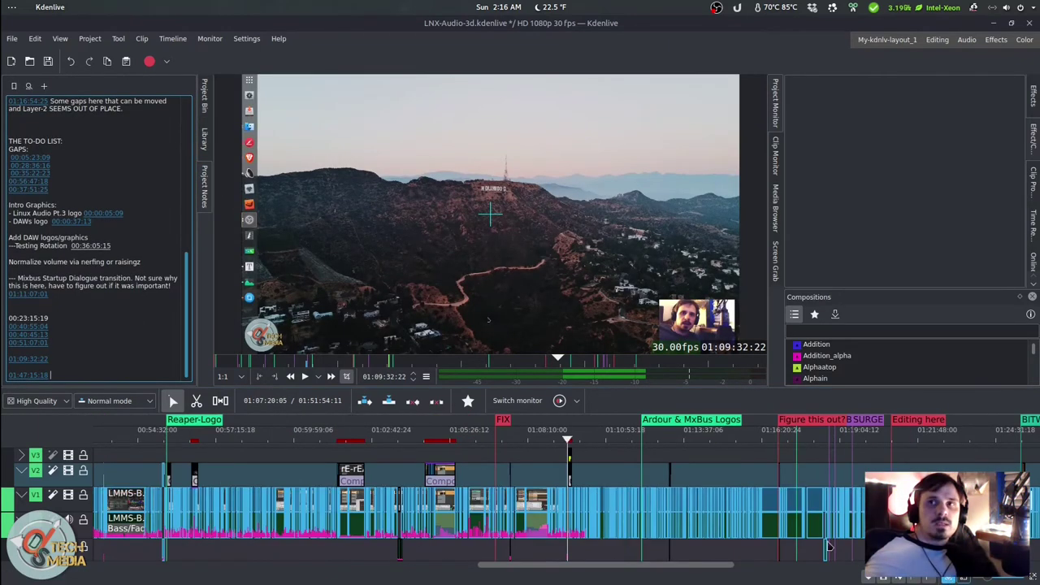
Step: Fit the whole project, jump to the Reaper-Logo guide, and zoom in around 01:09:32
{"action": "key", "text": "ctrl+0"}
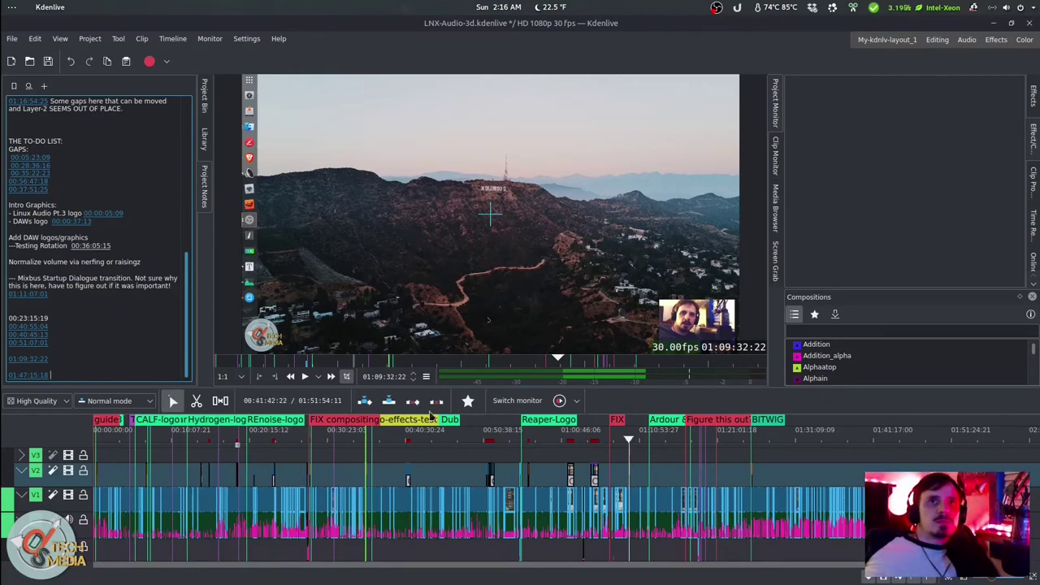
{"action": "left_click", "coordinate": [546, 421]}
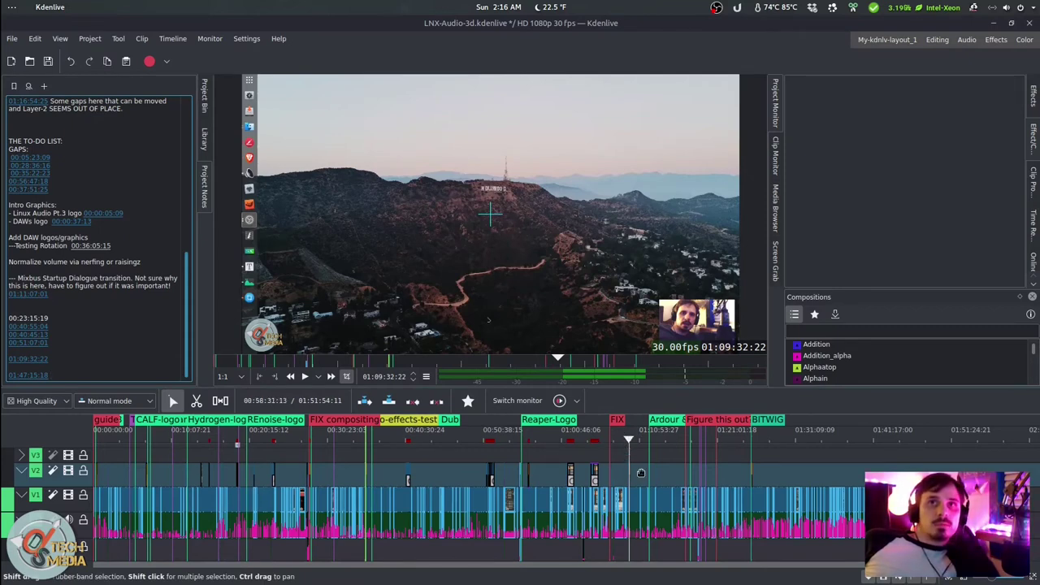
{"action": "scroll", "coordinate": [628, 443], "scroll_direction": "up", "scroll_amount": 5}
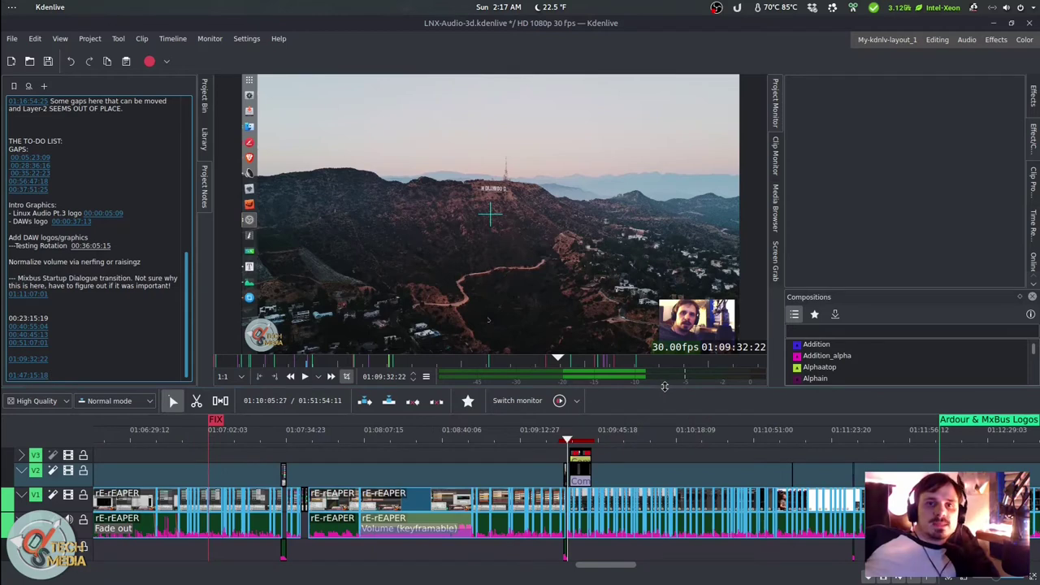
Step: Scrub from 01:09:35 to 01:09:39 through the Ardour and Harrison Mixbus logo composition
{"action": "left_click", "coordinate": [573, 445]}
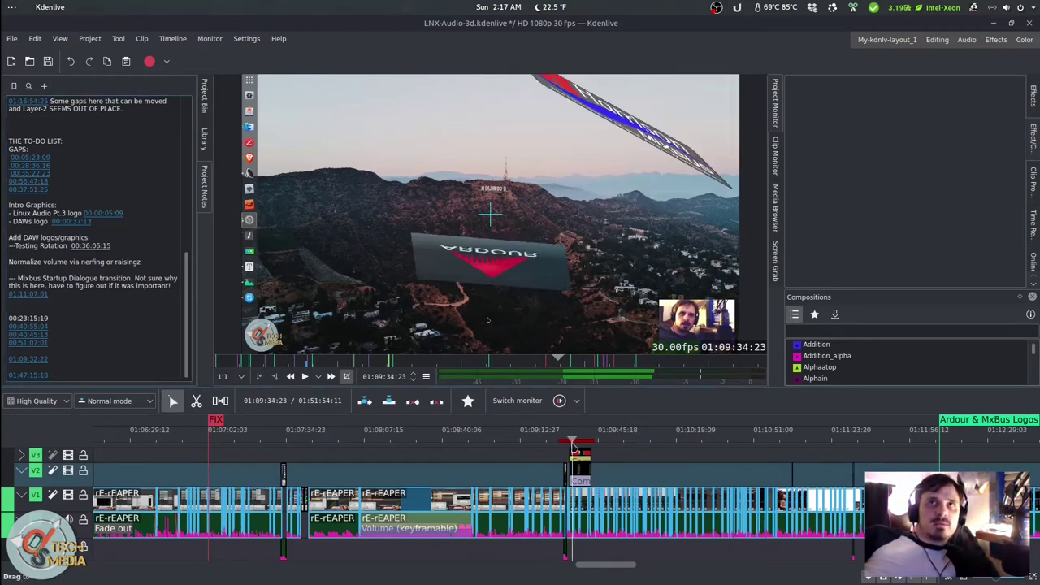
{"action": "left_click_drag", "start_coordinate": [573, 446], "coordinate": [588, 448]}
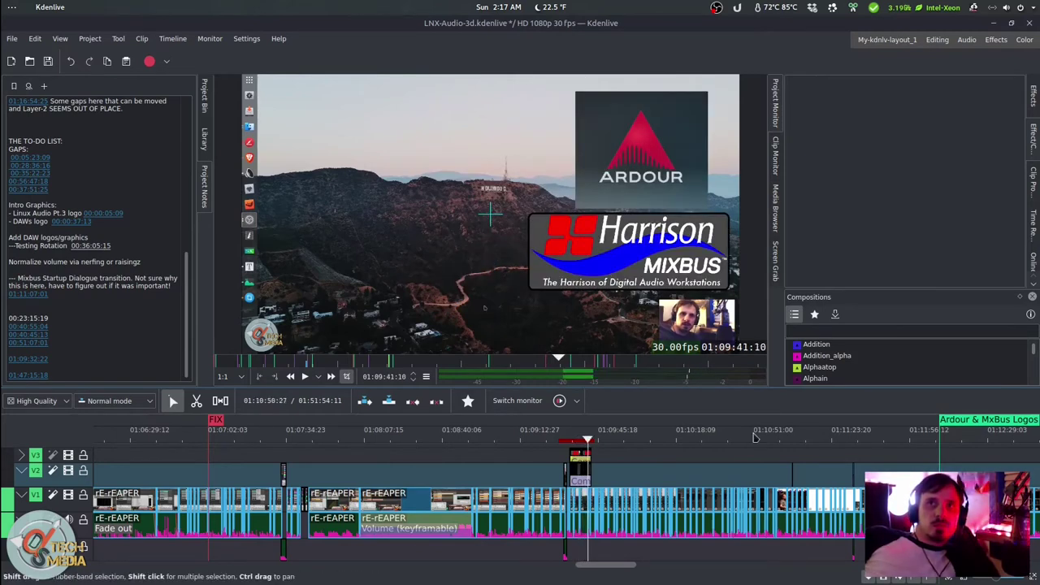
Step: Jump to the 00:40:45:13 note, scrub the composite from 00:40:39:15, and play it
{"action": "left_click", "coordinate": [27, 334]}
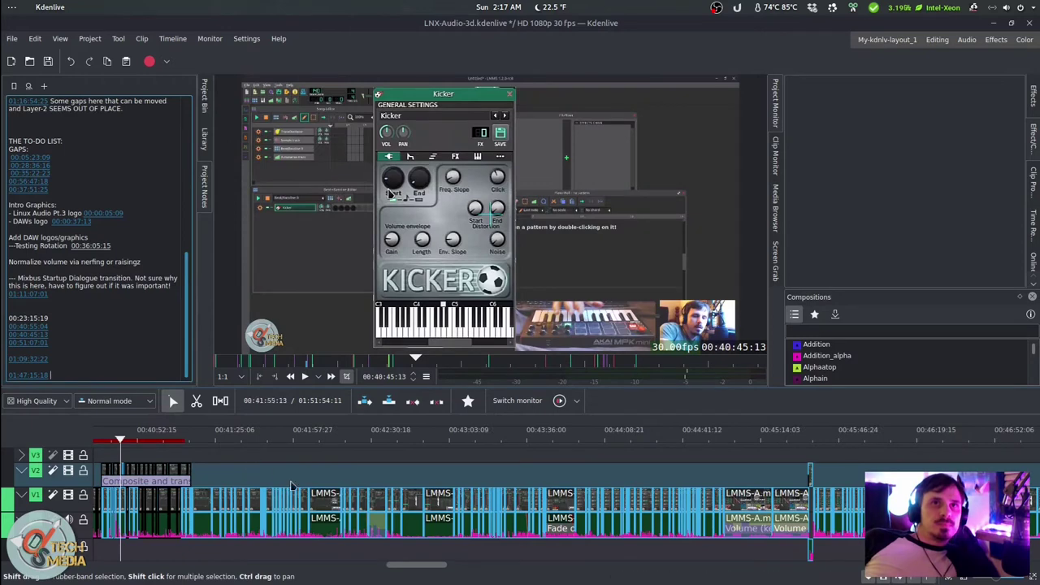
{"action": "left_click", "coordinate": [562, 453]}
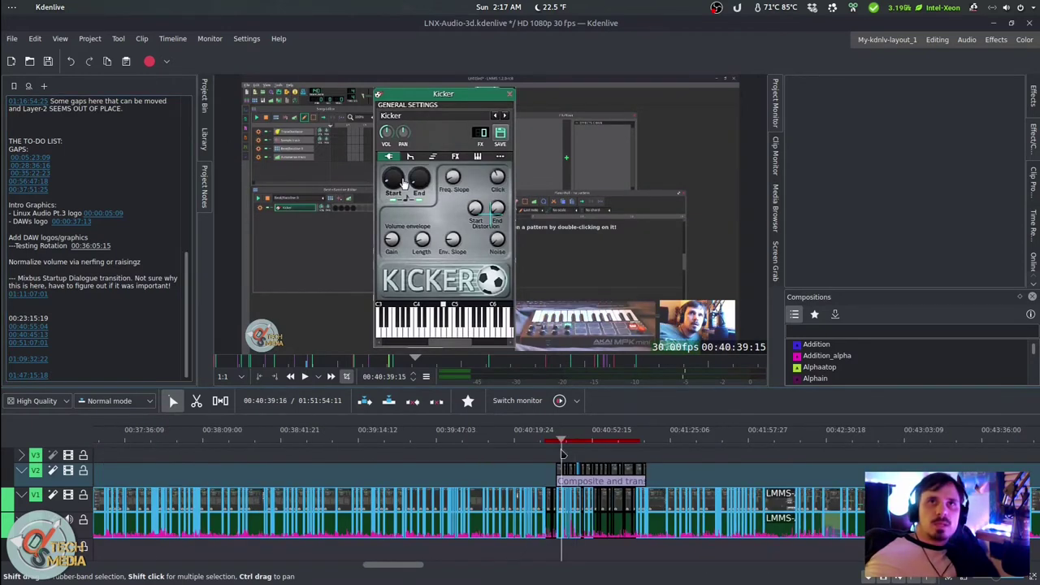
{"action": "left_click", "coordinate": [554, 453]}
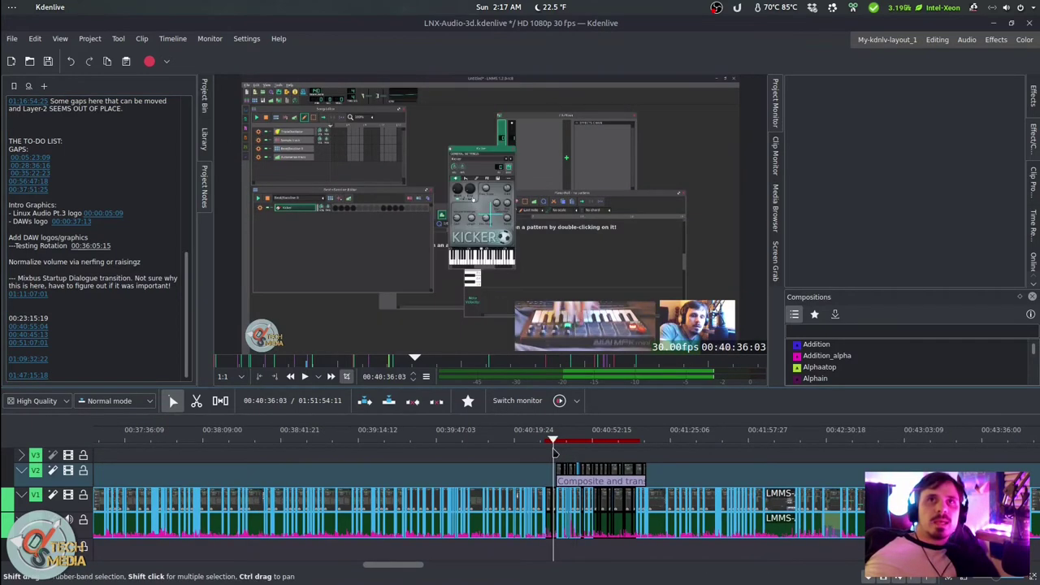
{"action": "left_click", "coordinate": [560, 460]}
{"action": "left_click_drag", "start_coordinate": [561, 462], "coordinate": [575, 459]}
{"action": "key", "text": "space"}
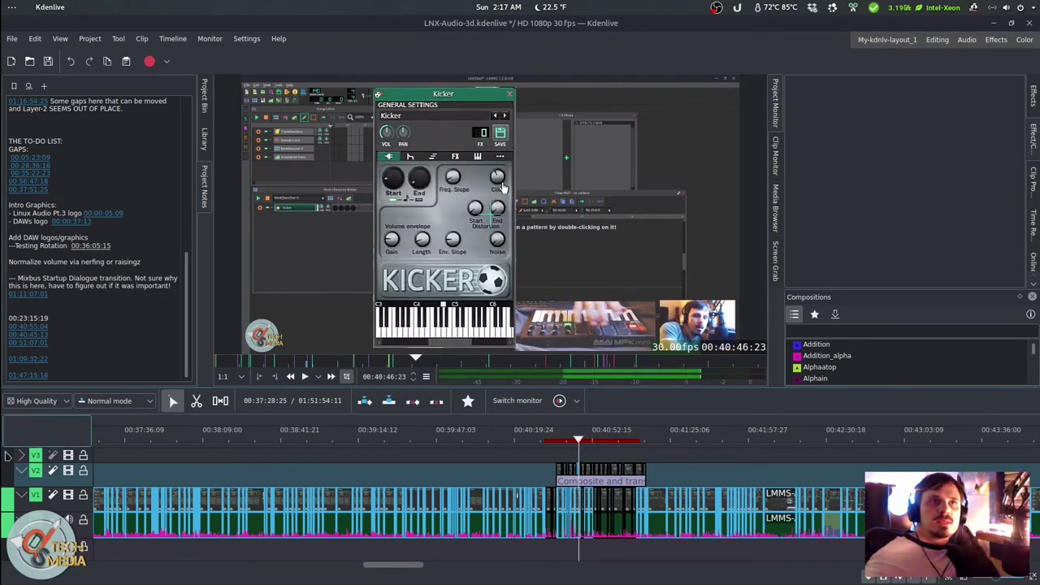
Step: Hide and re-show track V2 to compare, then play from about 00:45:32
{"action": "left_click", "coordinate": [67, 472]}
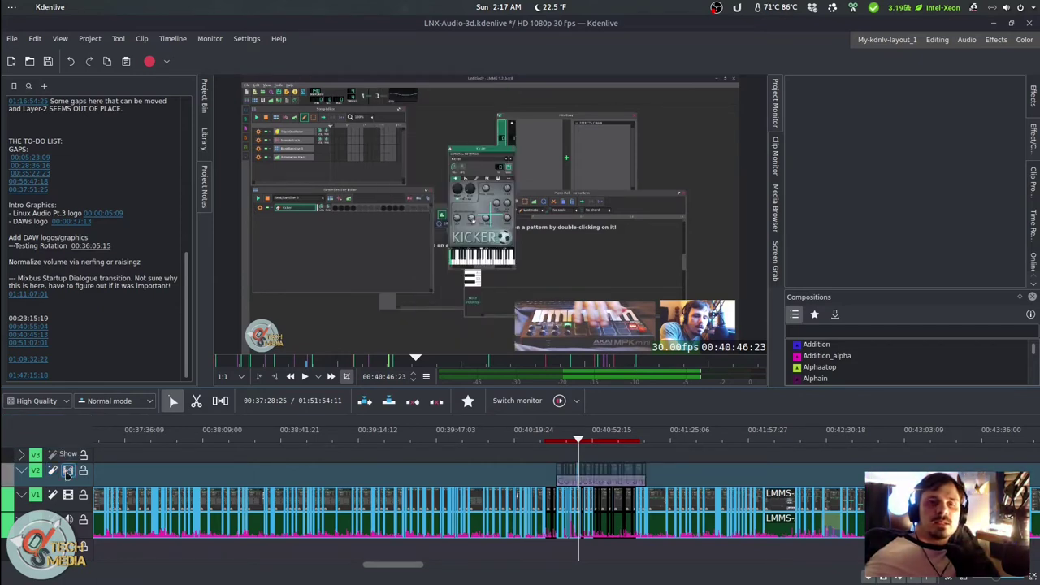
{"action": "left_click", "coordinate": [67, 473]}
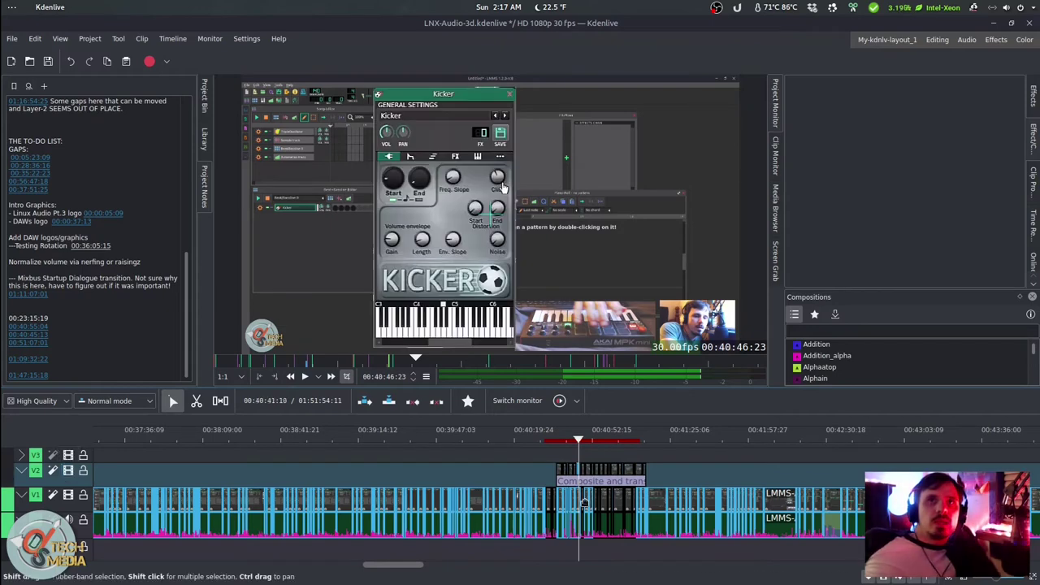
{"action": "left_click", "coordinate": [610, 463]}
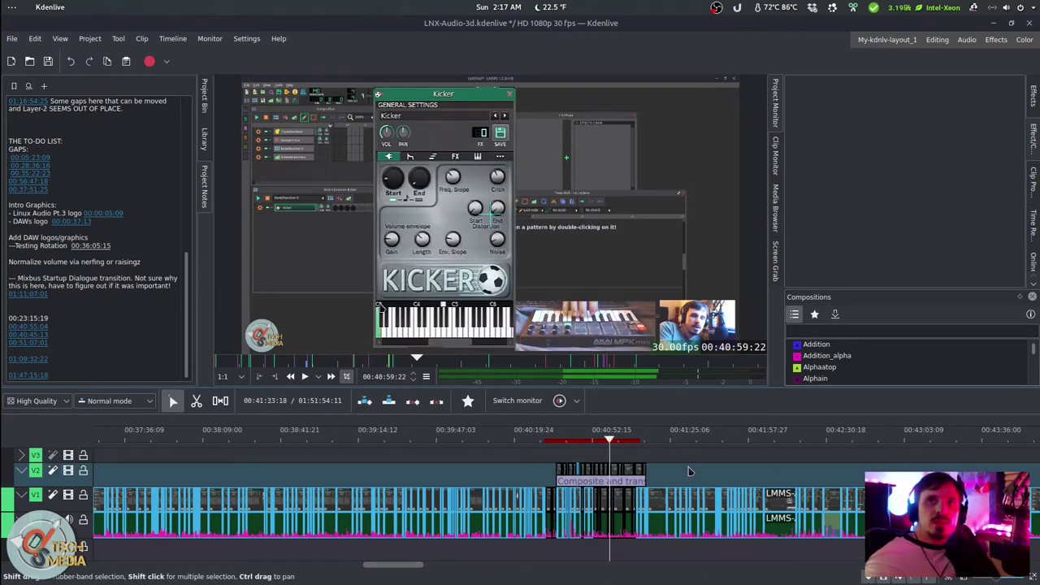
{"action": "scroll", "coordinate": [699, 475], "scroll_direction": "right", "scroll_amount": 4}
{"action": "left_click", "coordinate": [734, 461]}
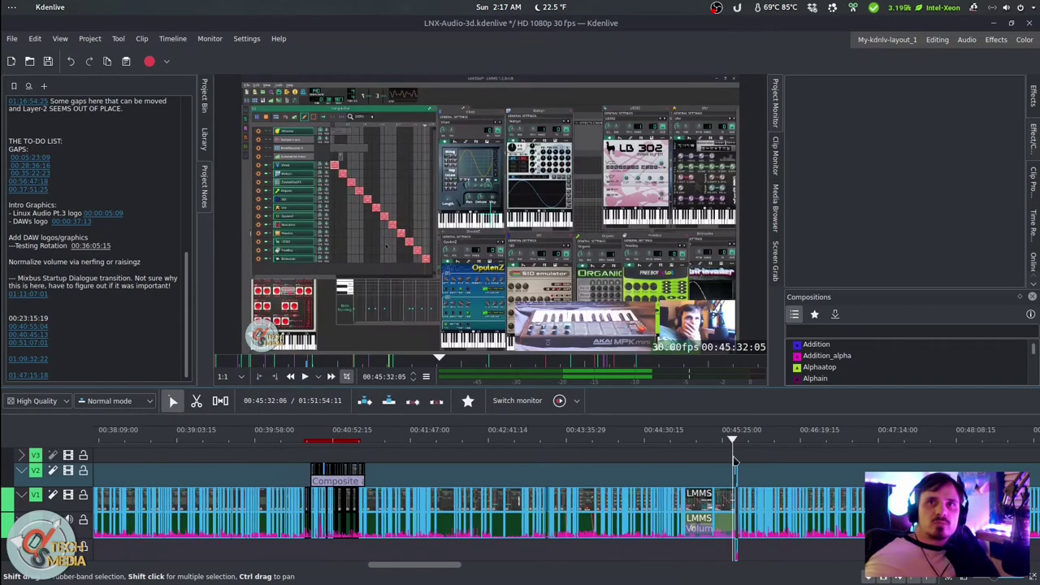
{"action": "key", "text": "space"}
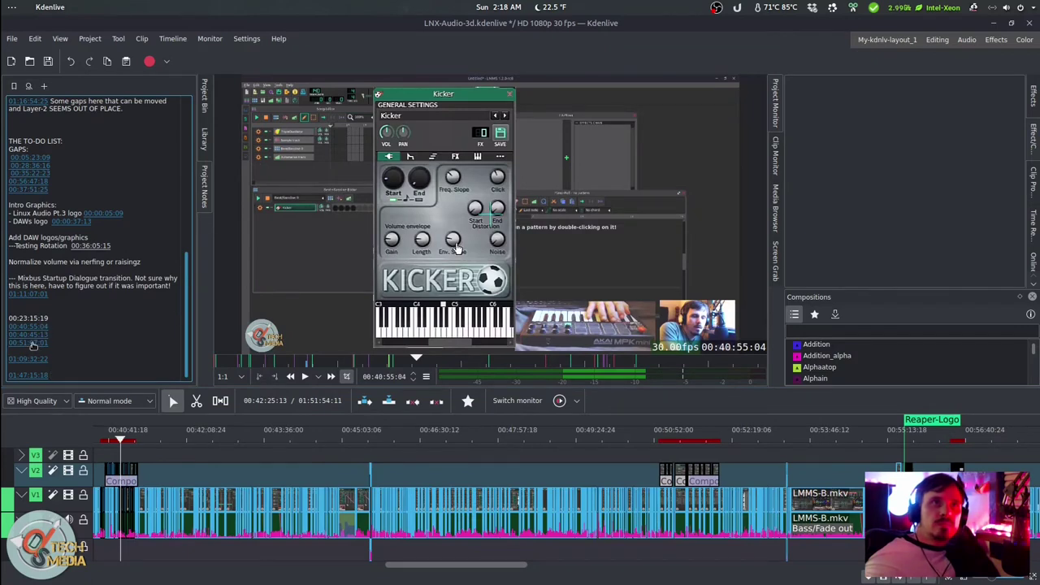
Step: Jump to the 00:51:07:01 note, back up to 00:50:57:16, and zoom the timeline out
{"action": "left_click", "coordinate": [33, 343]}
{"action": "left_click", "coordinate": [659, 463]}
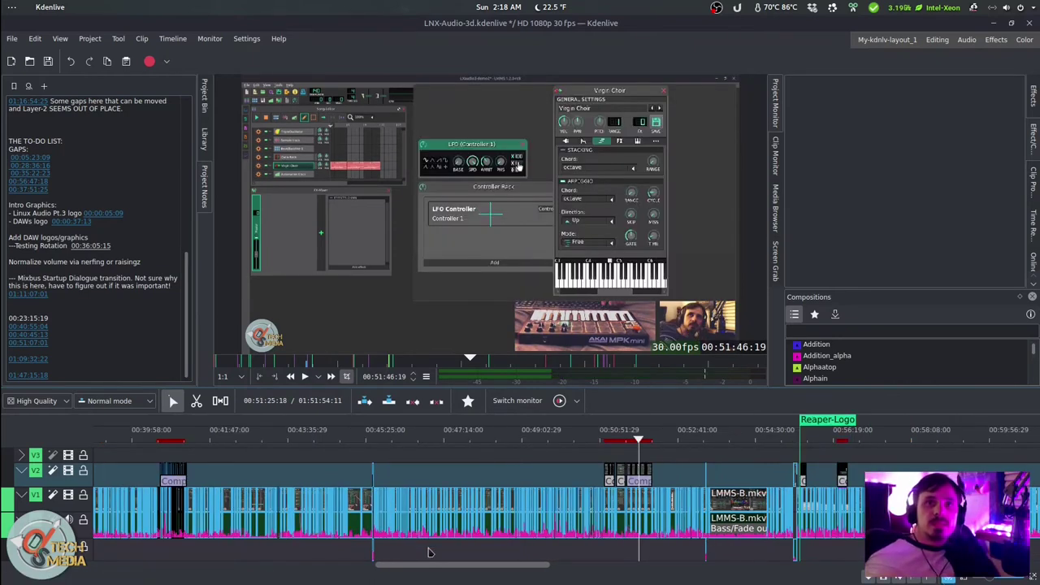
{"action": "scroll", "coordinate": [474, 472], "scroll_direction": "down", "scroll_amount": 5}
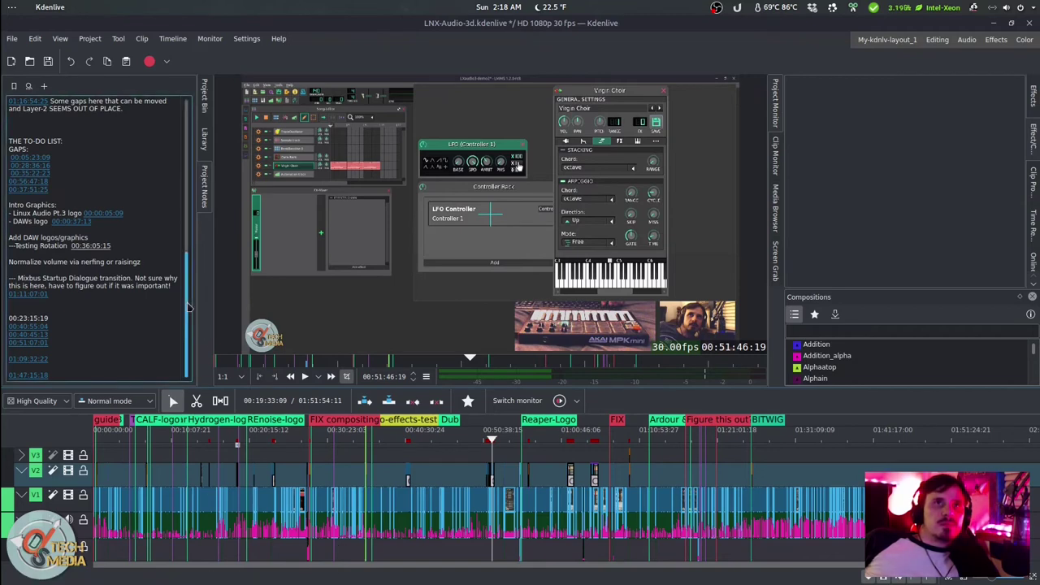
Step: Read the Project Notes fix and to-do lists, then move playback to 00:20:23:28
{"action": "scroll", "coordinate": [193, 311], "scroll_direction": "up", "scroll_amount": 6}
{"action": "scroll", "coordinate": [186, 224], "scroll_direction": "up", "scroll_amount": 7}
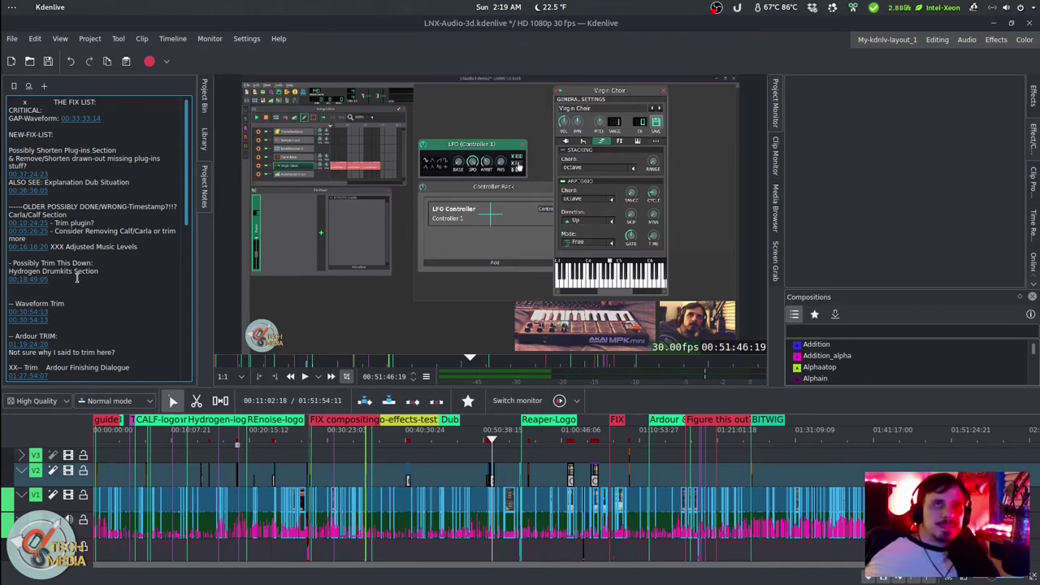
{"action": "scroll", "coordinate": [127, 248], "scroll_direction": "down", "scroll_amount": 10}
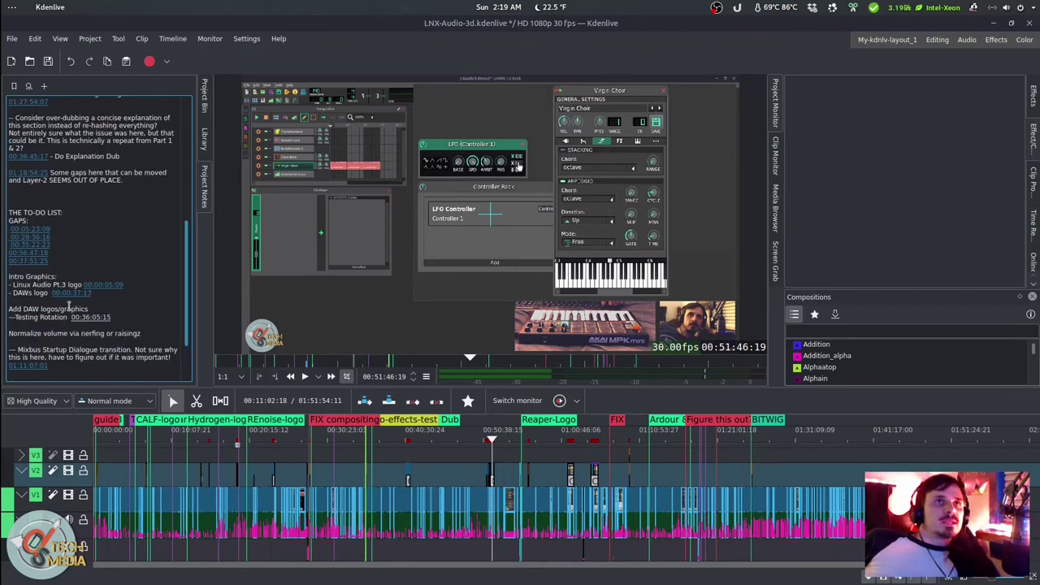
{"action": "scroll", "coordinate": [69, 305], "scroll_direction": "up", "scroll_amount": 10}
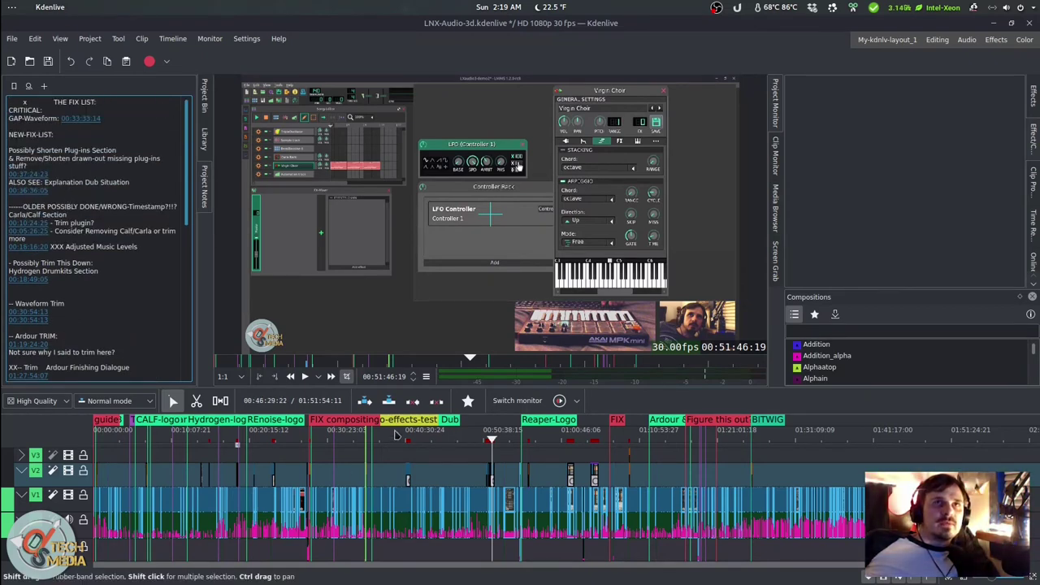
{"action": "scroll", "coordinate": [59, 259], "scroll_direction": "down", "scroll_amount": 3}
{"action": "scroll", "coordinate": [60, 268], "scroll_direction": "down", "scroll_amount": 5}
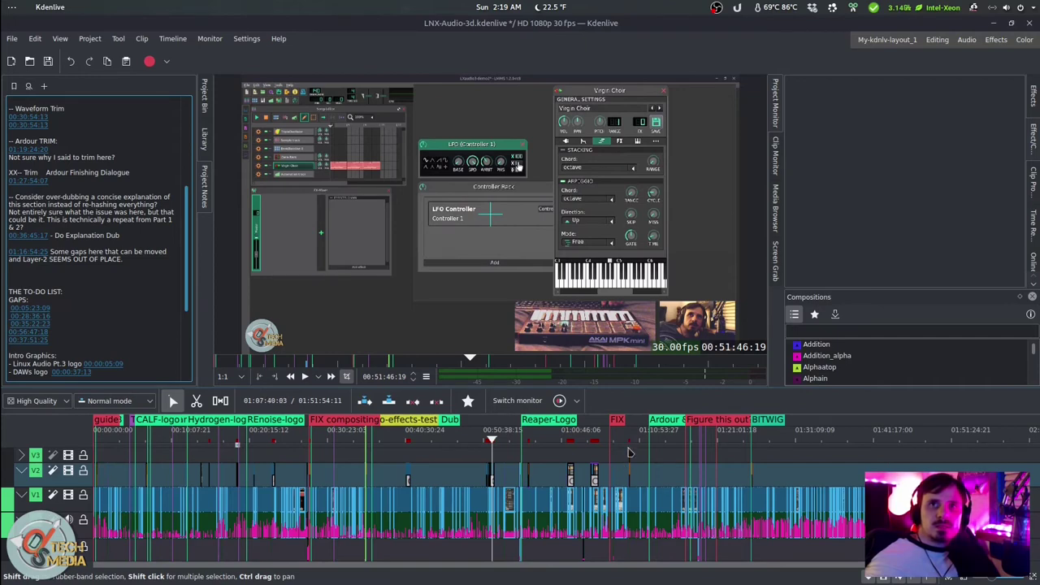
{"action": "left_click", "coordinate": [250, 459]}
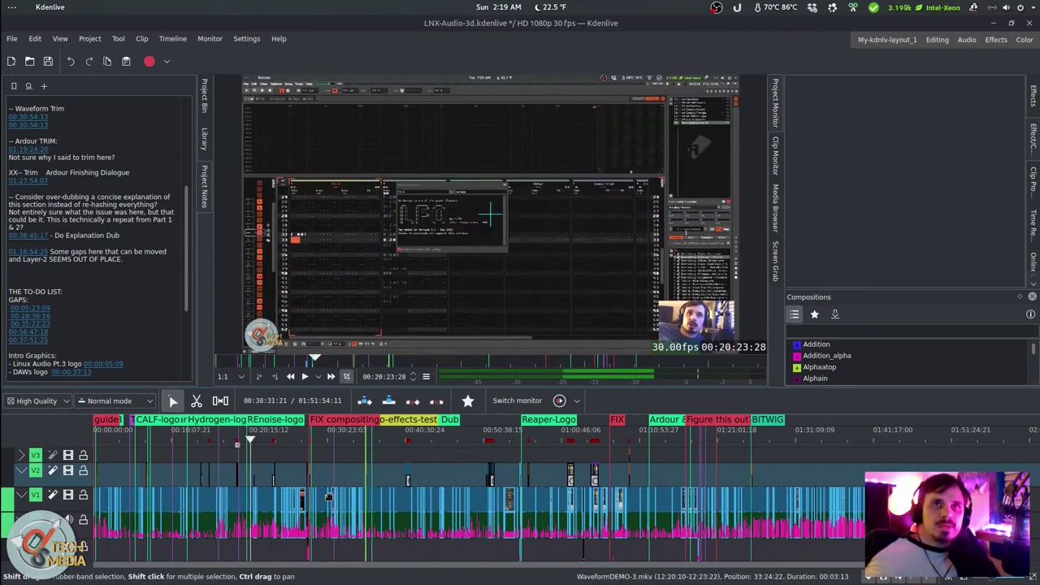
Step: Jump to the 01:47:15:18 note, play from there, and zoom in on the LMMS lofi clip
{"action": "scroll", "coordinate": [328, 497], "scroll_direction": "down", "scroll_amount": 1}
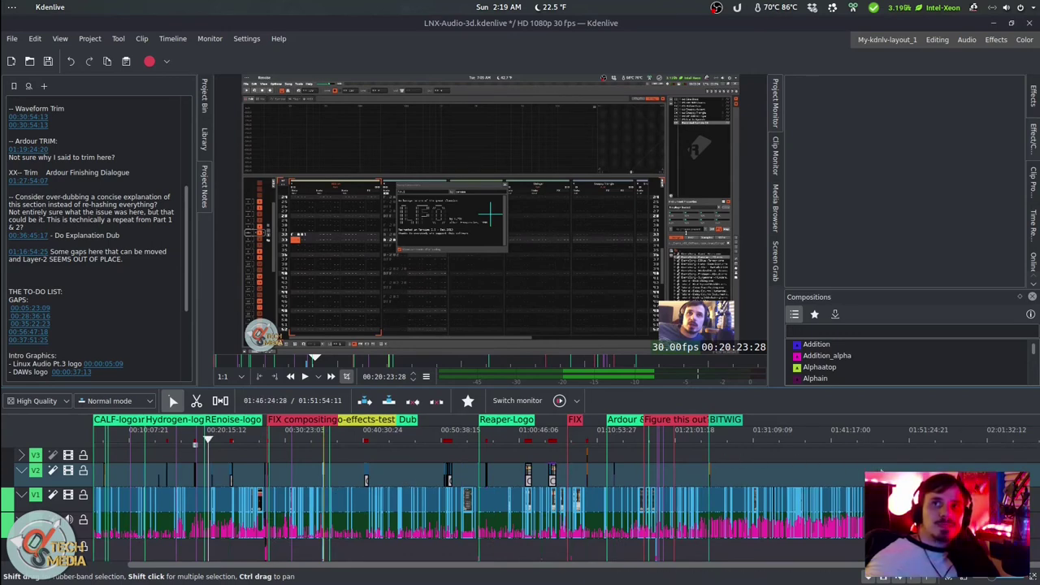
{"action": "scroll", "coordinate": [35, 378], "scroll_direction": "down", "scroll_amount": 5}
{"action": "left_click", "coordinate": [32, 376]}
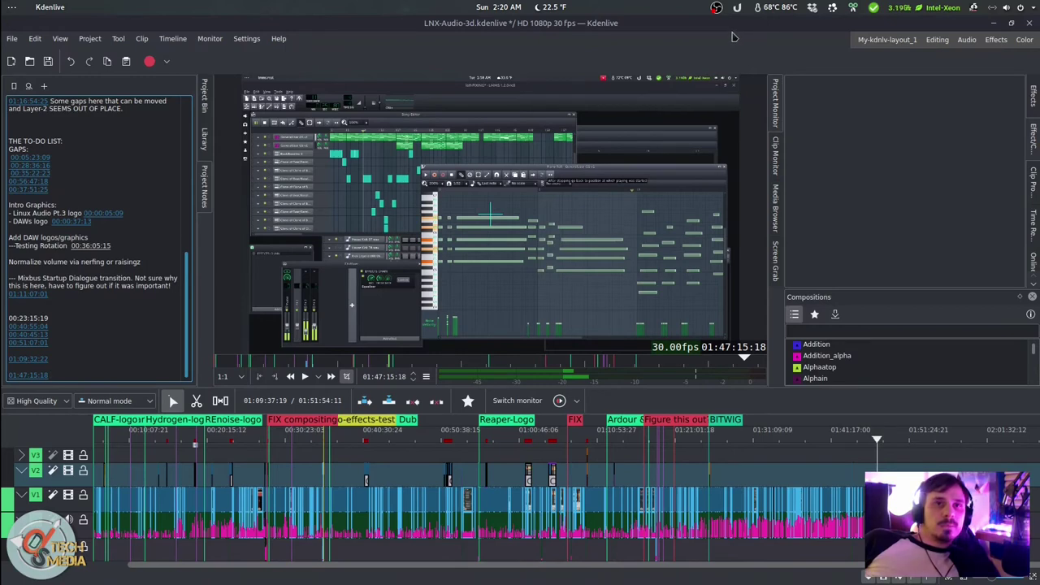
{"action": "left_click", "coordinate": [560, 331]}
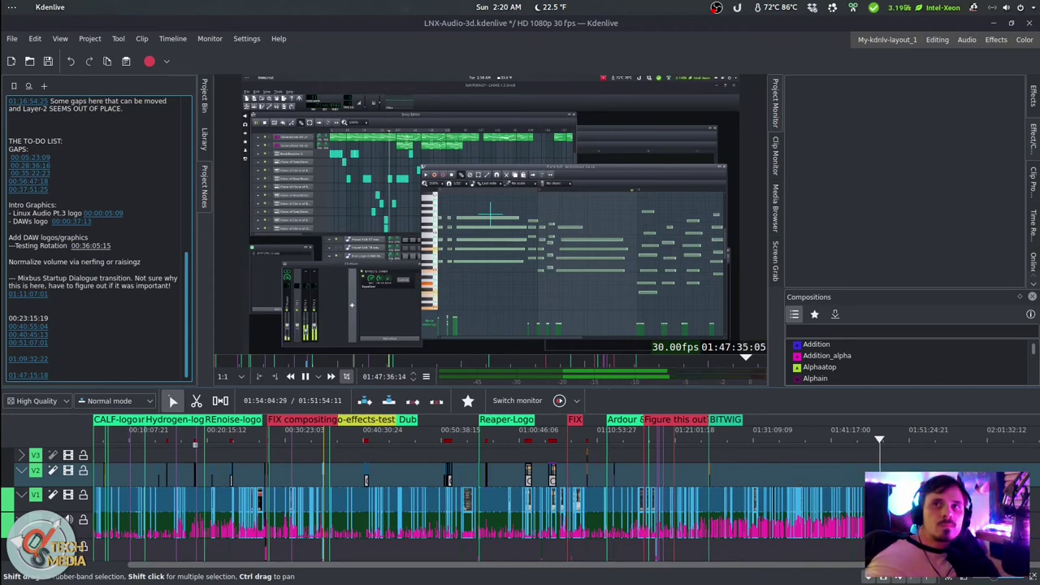
{"action": "scroll", "coordinate": [569, 472], "scroll_direction": "up", "scroll_amount": 5}
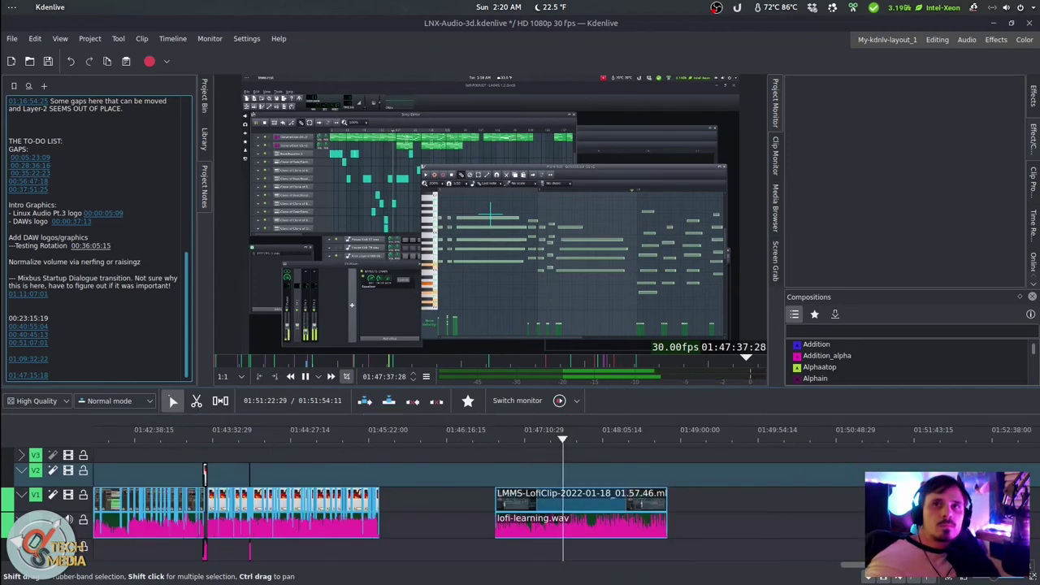
Step: Pause playback at 01:48:02:25 in the LMMS-LofiClip
{"action": "left_click", "coordinate": [306, 376]}
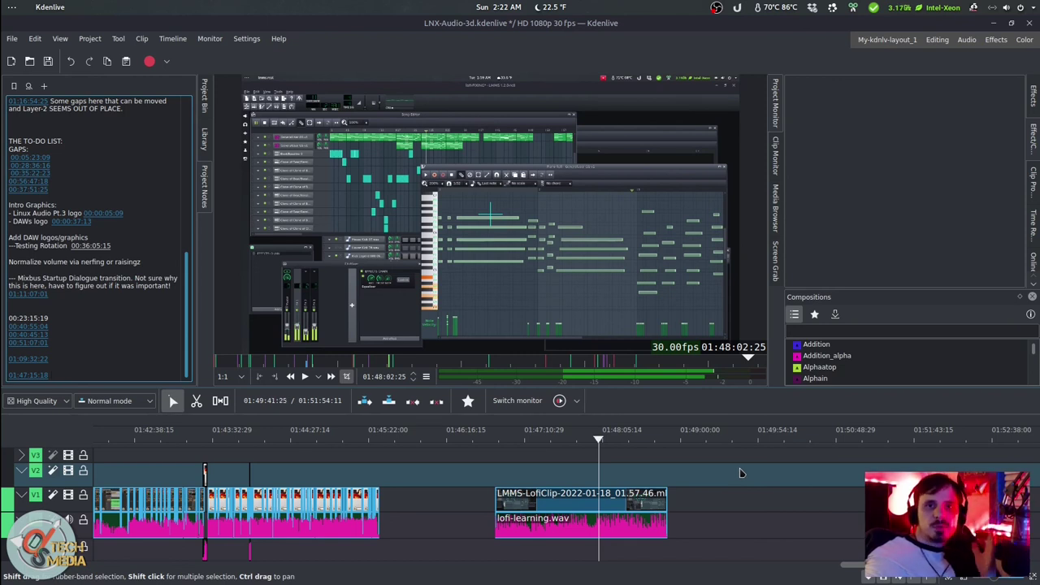
Step: Open the context menu on the empty V2 track area beside the lofi clip
{"action": "right_click", "coordinate": [736, 467]}
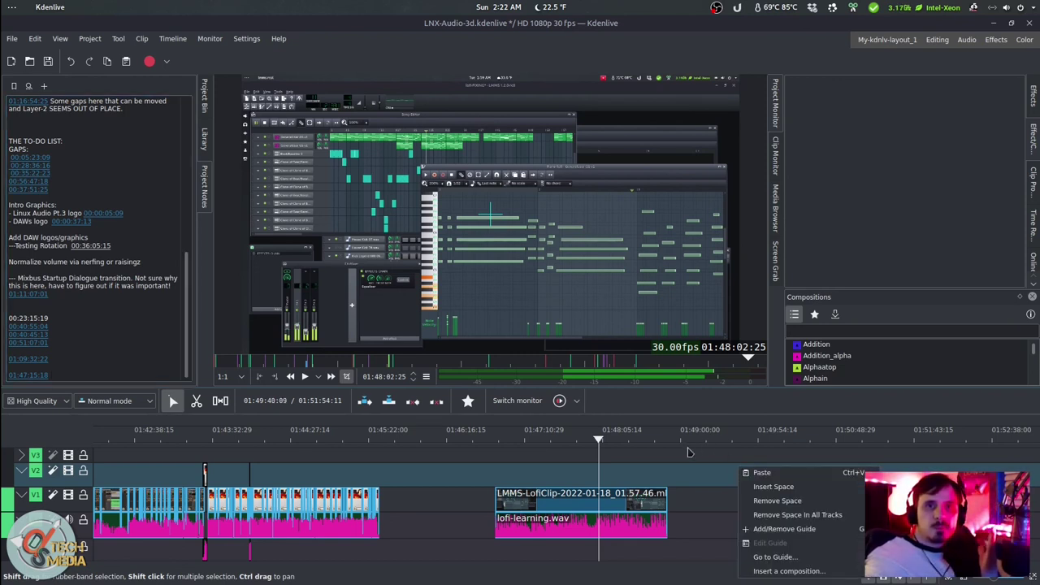